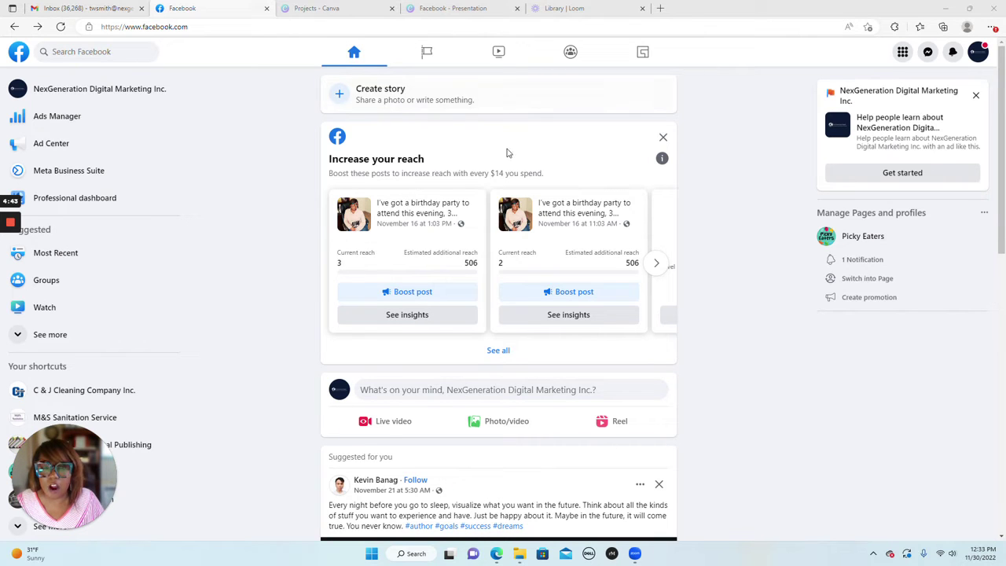
Look through the suggested posts and reels in the Facebook home feed
{"action": "scroll", "coordinate": [519, 318], "scroll_direction": "down", "scroll_amount": 4}
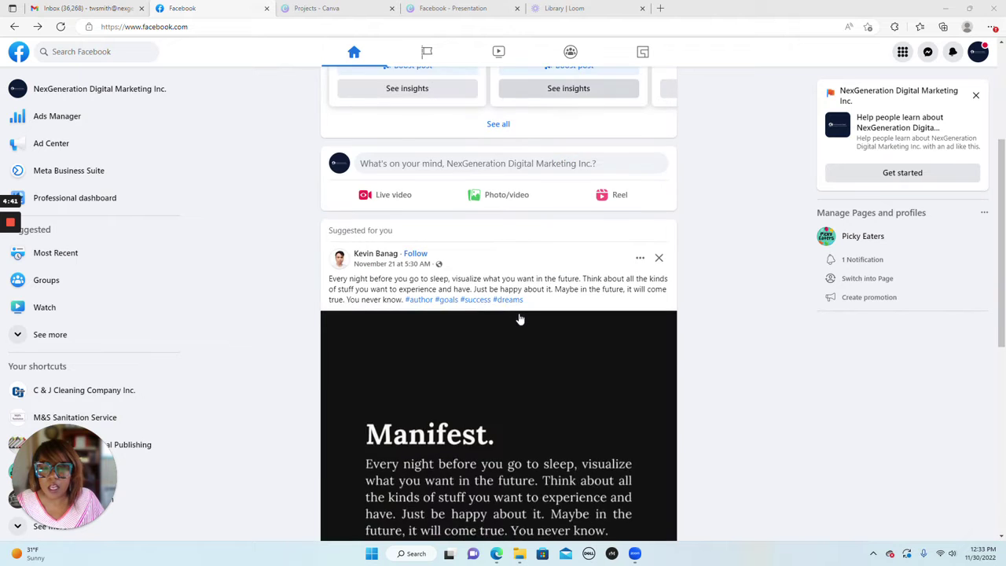
{"action": "scroll", "coordinate": [519, 318], "scroll_direction": "down", "scroll_amount": 4}
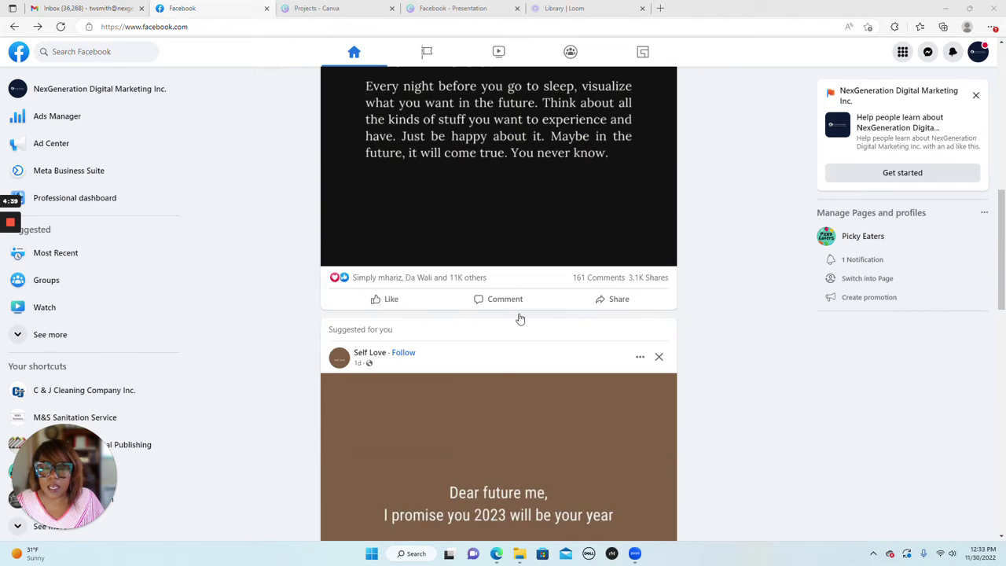
{"action": "scroll", "coordinate": [519, 318], "scroll_direction": "down", "scroll_amount": 4}
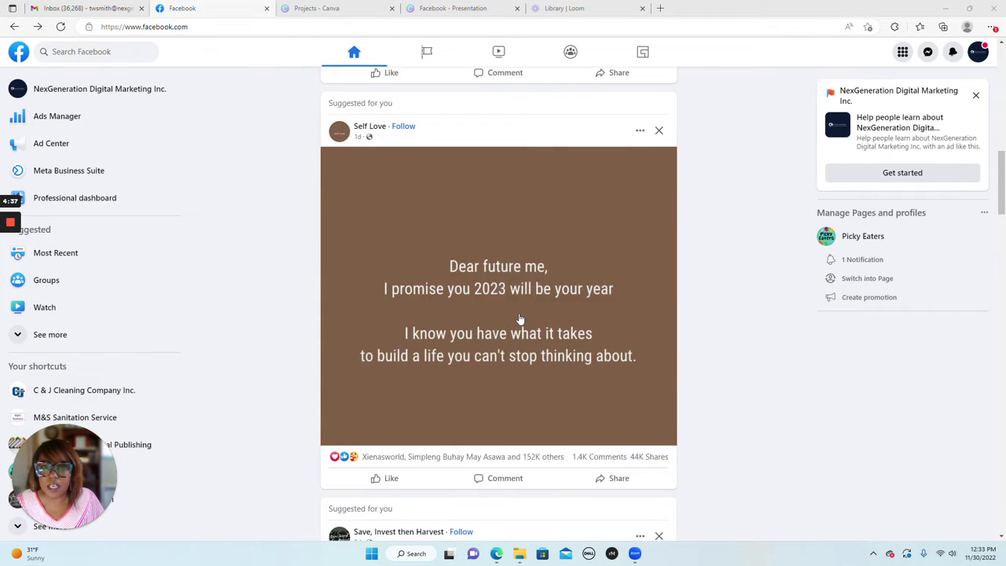
{"action": "scroll", "coordinate": [519, 318], "scroll_direction": "down", "scroll_amount": 9}
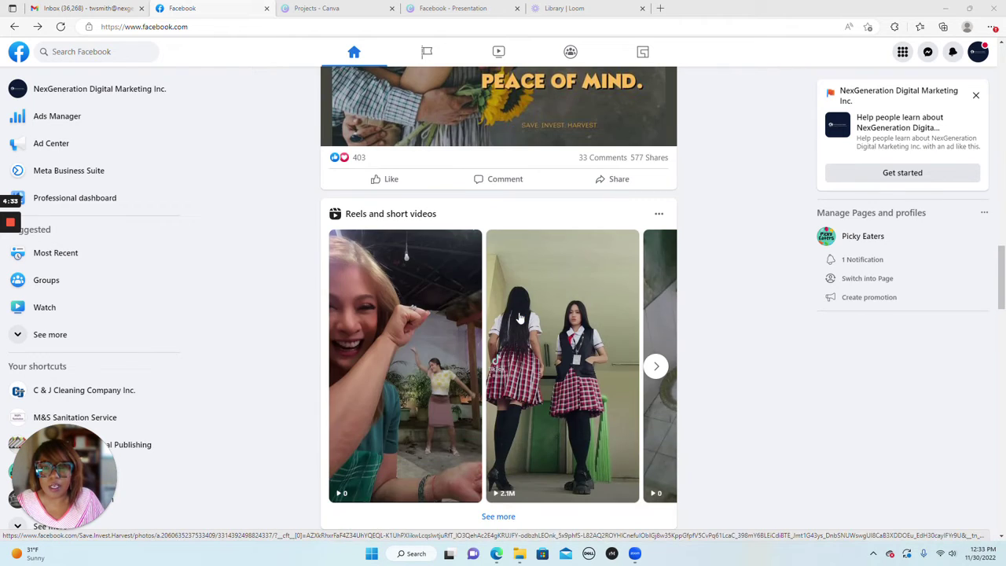
{"action": "scroll", "coordinate": [518, 318], "scroll_direction": "down", "scroll_amount": 3}
{"action": "scroll", "coordinate": [519, 319], "scroll_direction": "down", "scroll_amount": 1}
{"action": "scroll", "coordinate": [519, 318], "scroll_direction": "down", "scroll_amount": 2}
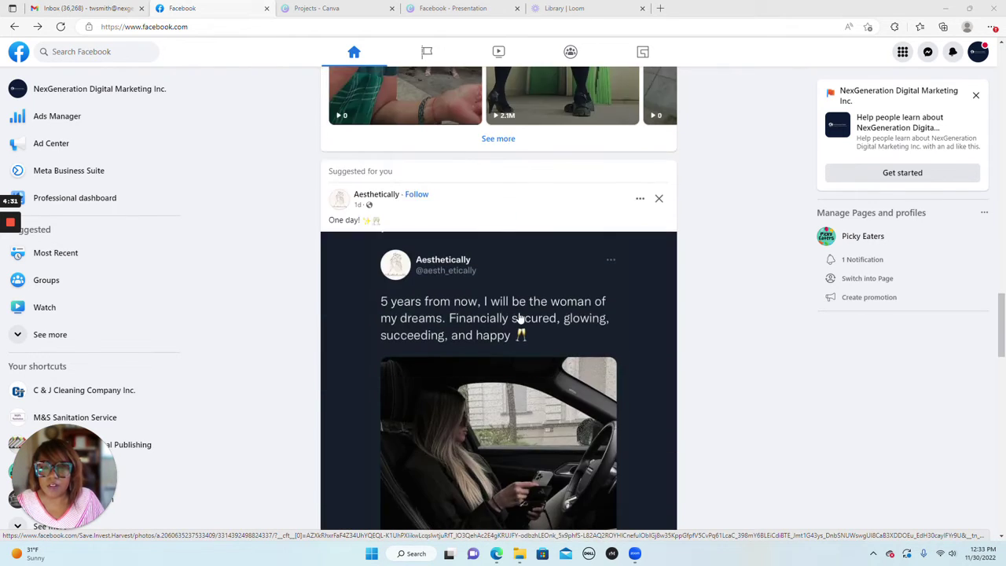
{"action": "scroll", "coordinate": [518, 318], "scroll_direction": "down", "scroll_amount": 2}
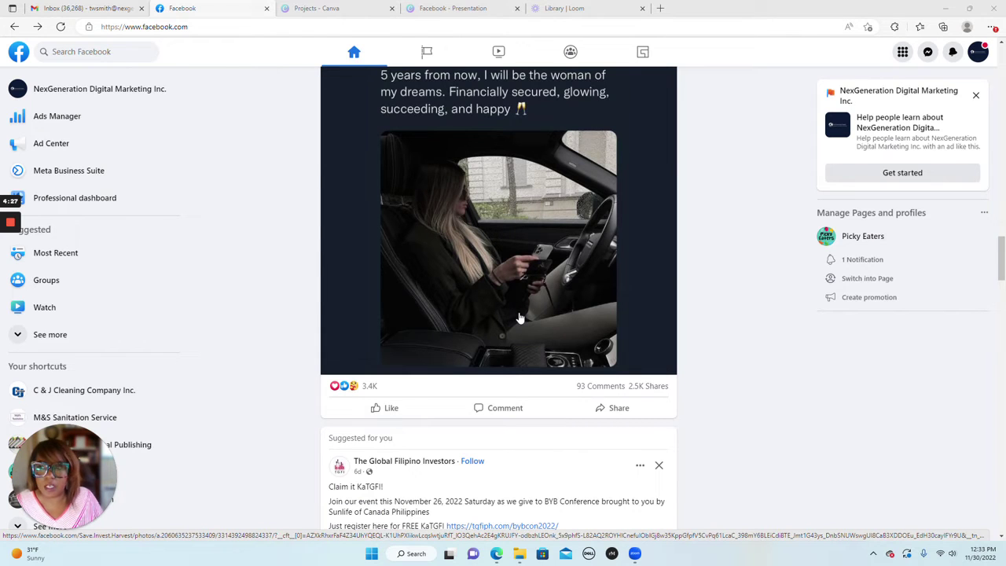
{"action": "scroll", "coordinate": [519, 318], "scroll_direction": "up", "scroll_amount": 1}
{"action": "scroll", "coordinate": [520, 319], "scroll_direction": "up", "scroll_amount": 20}
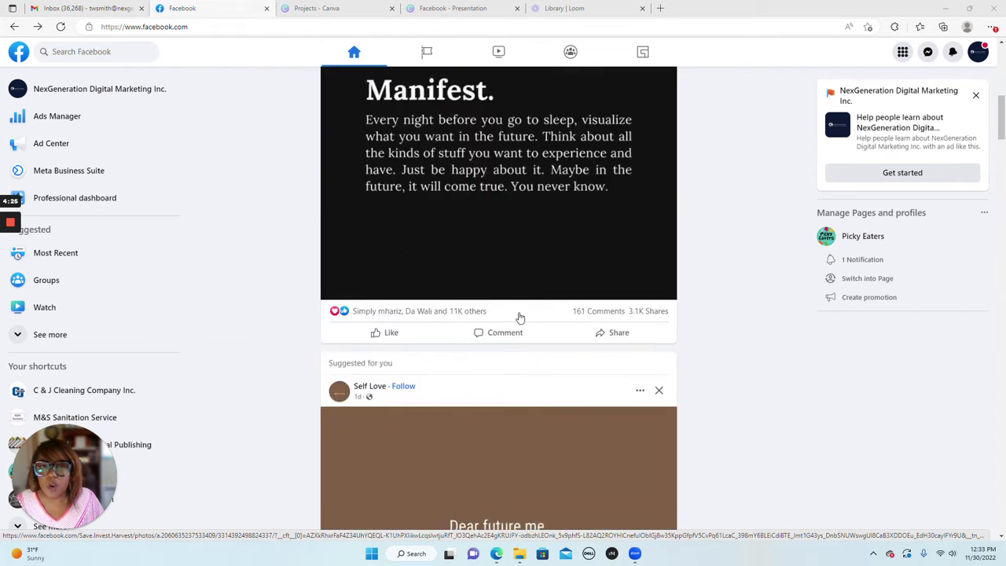
{"action": "scroll", "coordinate": [520, 319], "scroll_direction": "up", "scroll_amount": 3}
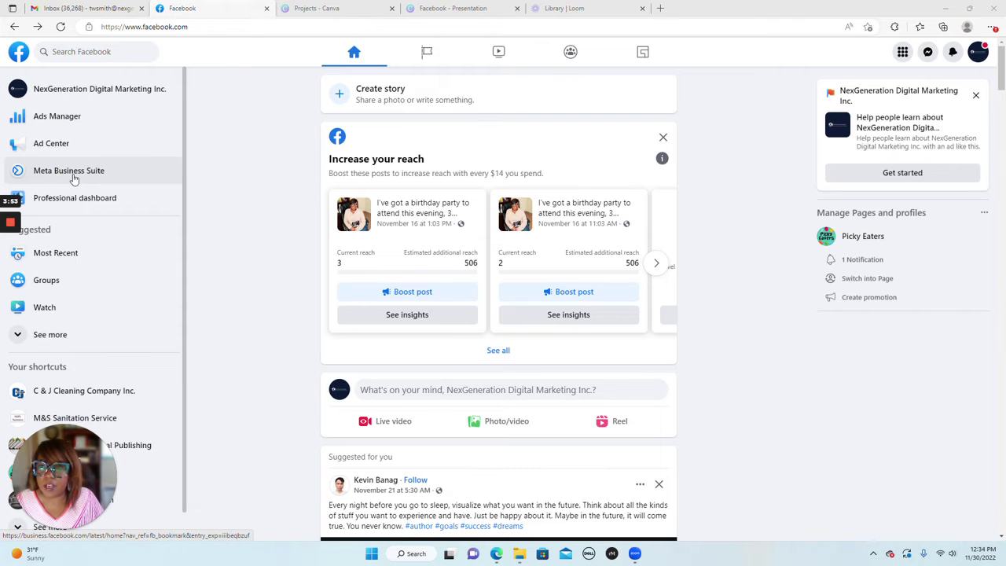
Open Meta Business Suite for the NexGeneration Digital Marketing Inc. page and show the additional content creation options
{"action": "left_click", "coordinate": [73, 179]}
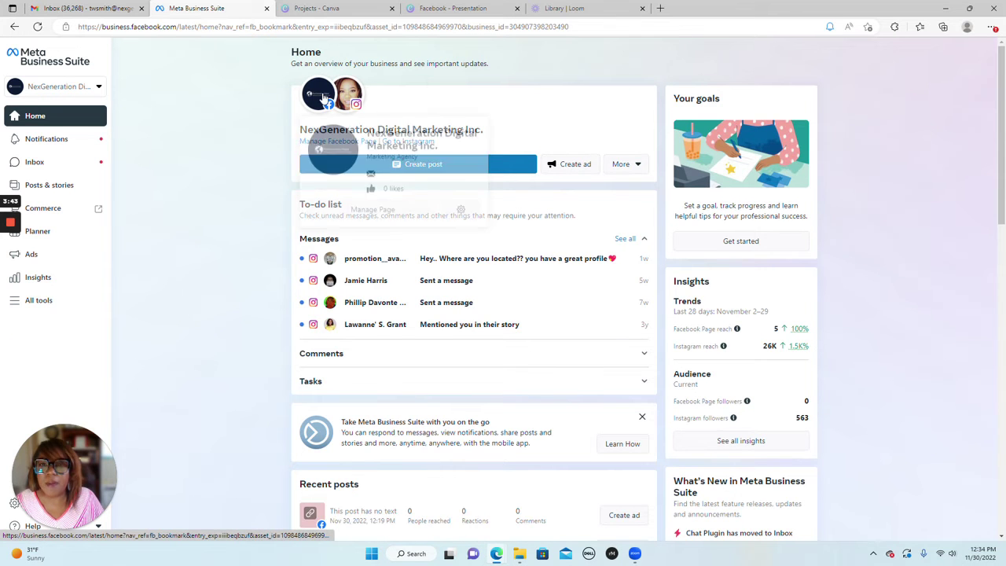
{"action": "mouse_move", "coordinate": [346, 96]}
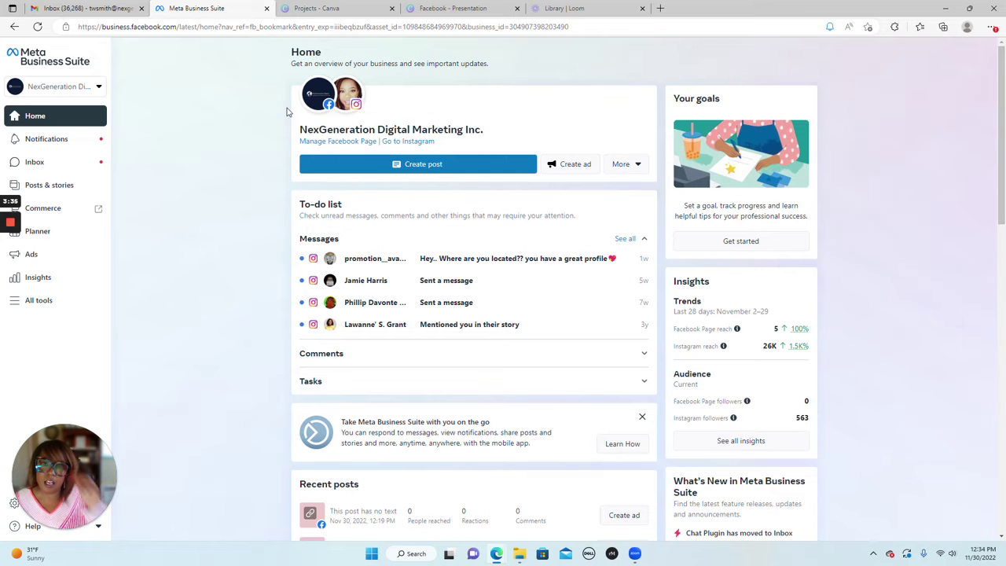
{"action": "mouse_move", "coordinate": [329, 133]}
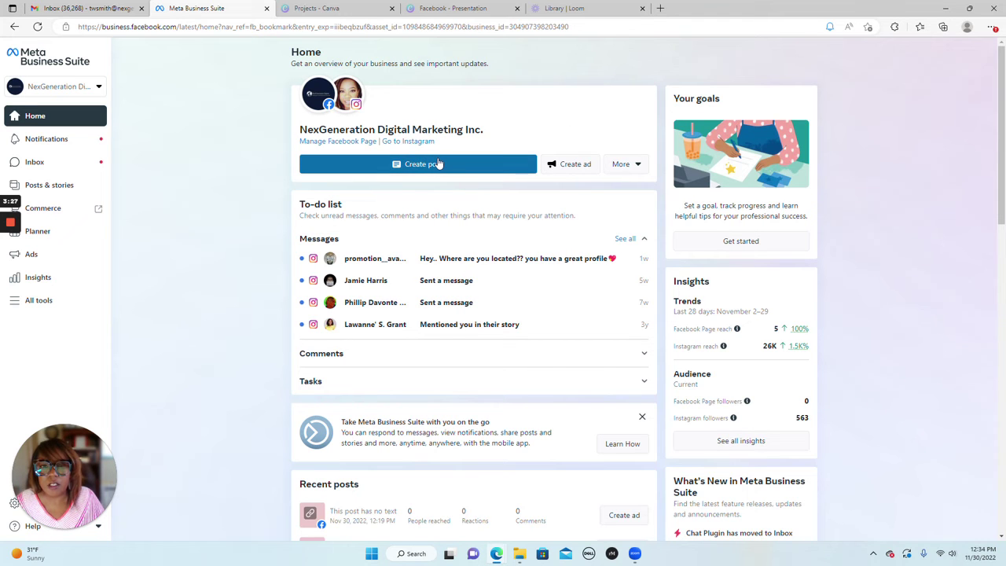
{"action": "left_click", "coordinate": [622, 166]}
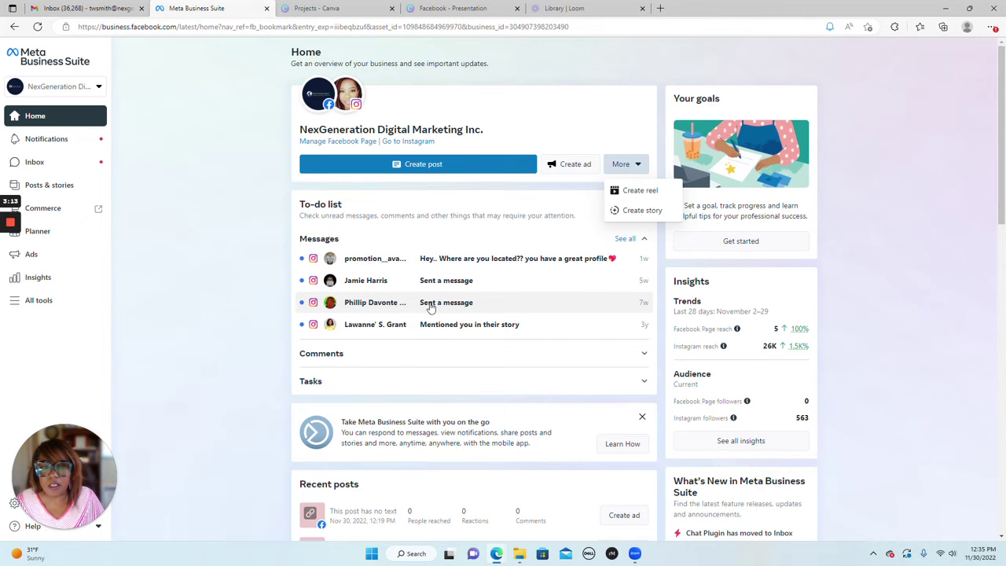
Expand the tasks in the to-do list and review the recent posts, recent stories and planner on the home page
{"action": "scroll", "coordinate": [431, 308], "scroll_direction": "down", "scroll_amount": 1}
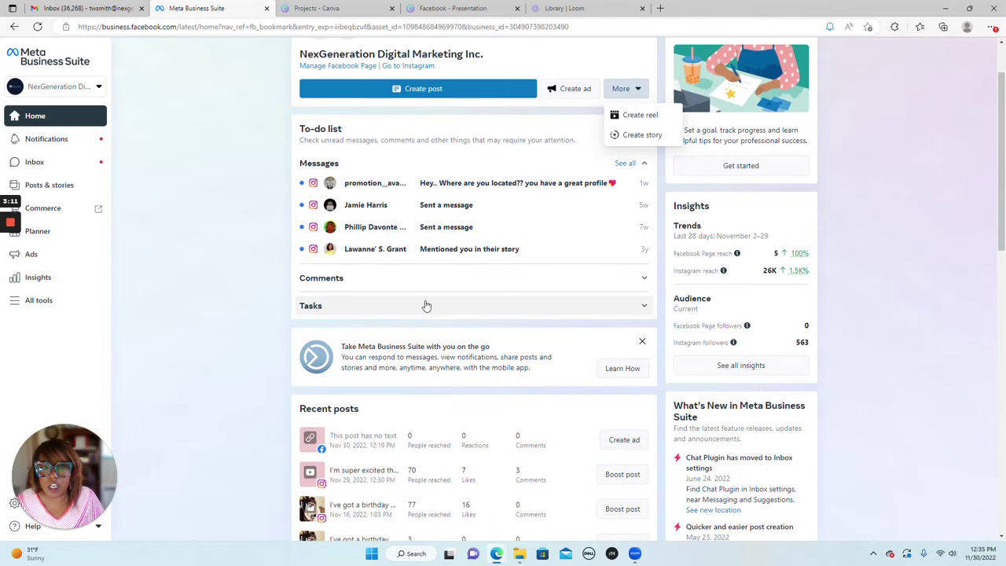
{"action": "left_click", "coordinate": [368, 308]}
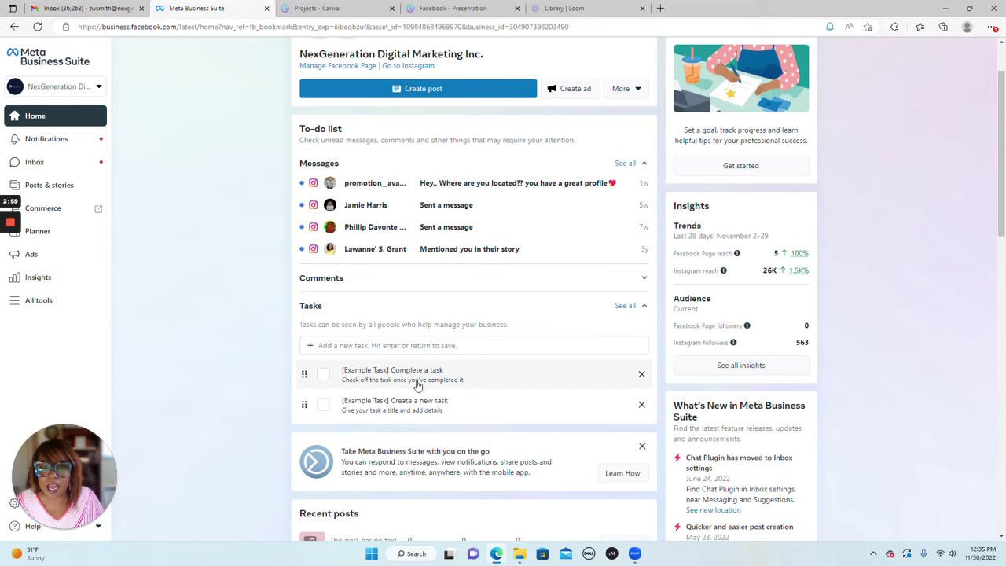
{"action": "scroll", "coordinate": [416, 375], "scroll_direction": "down", "scroll_amount": 5}
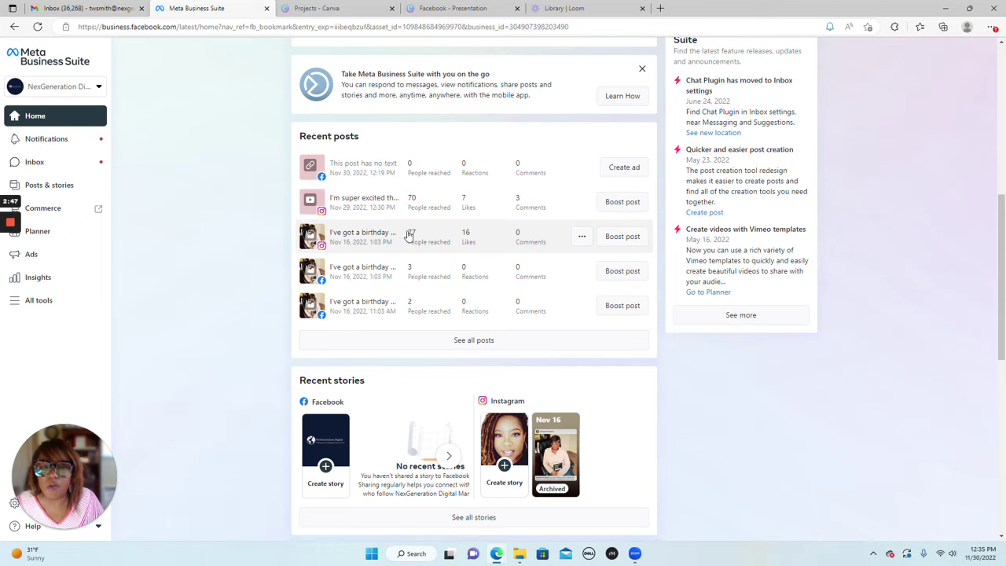
{"action": "scroll", "coordinate": [419, 312], "scroll_direction": "down", "scroll_amount": 2}
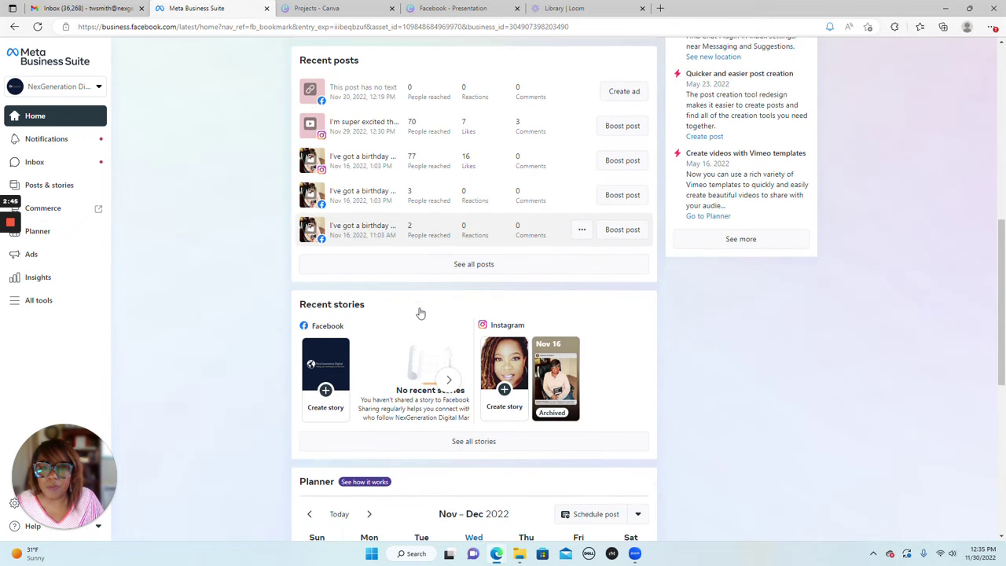
{"action": "scroll", "coordinate": [455, 314], "scroll_direction": "down", "scroll_amount": 3}
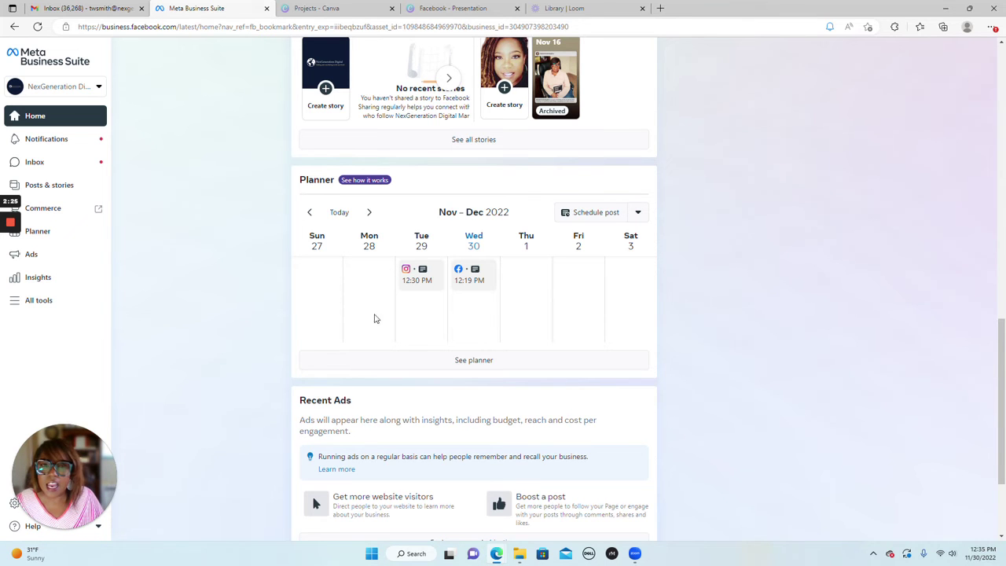
{"action": "scroll", "coordinate": [713, 253], "scroll_direction": "up", "scroll_amount": 3}
{"action": "scroll", "coordinate": [714, 253], "scroll_direction": "up", "scroll_amount": 6}
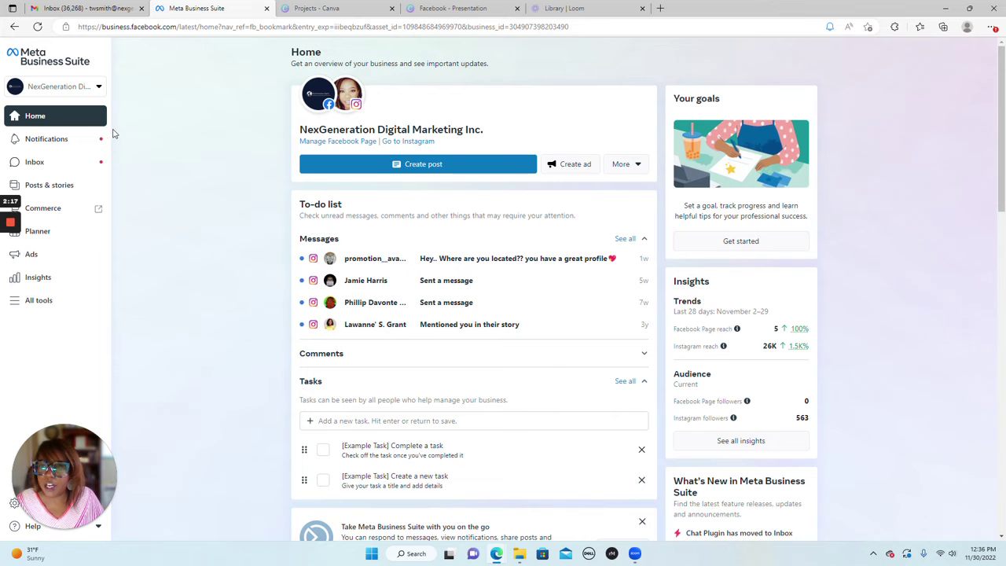
Start a new post from the Planner and add the linked Instagram account as a destination alongside the Facebook page
{"action": "left_click", "coordinate": [59, 236]}
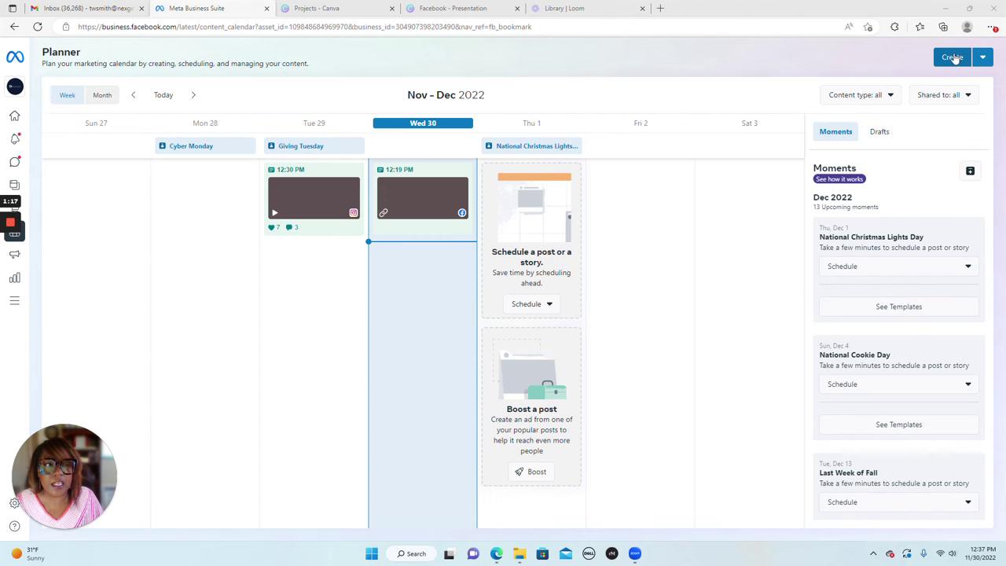
{"action": "left_click", "coordinate": [983, 59]}
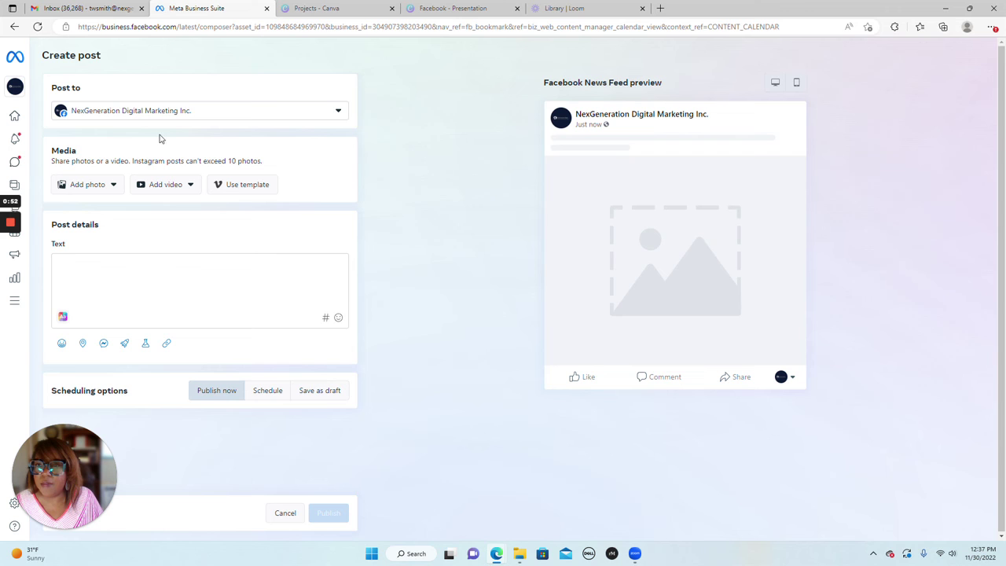
{"action": "left_click", "coordinate": [336, 114]}
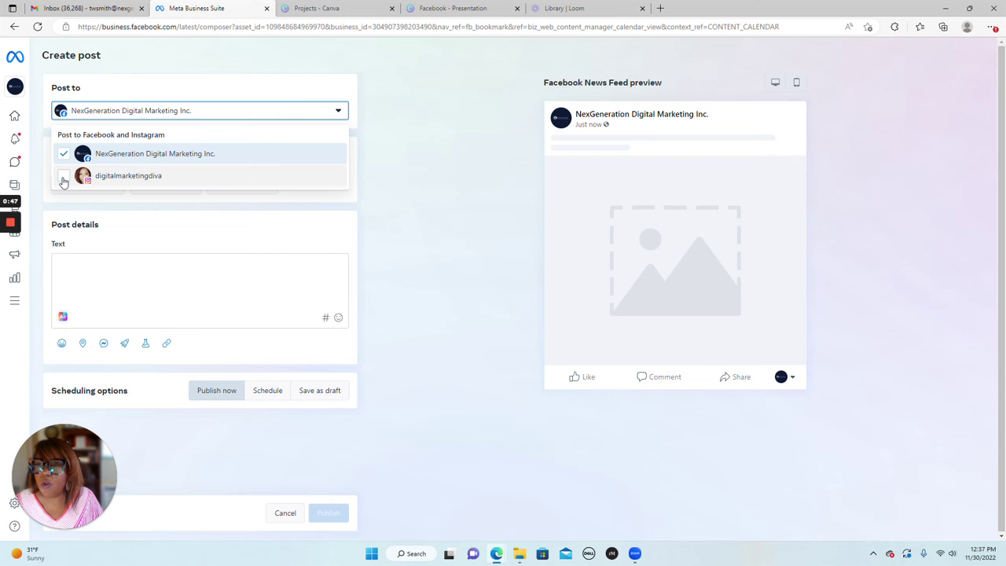
{"action": "left_click", "coordinate": [63, 180]}
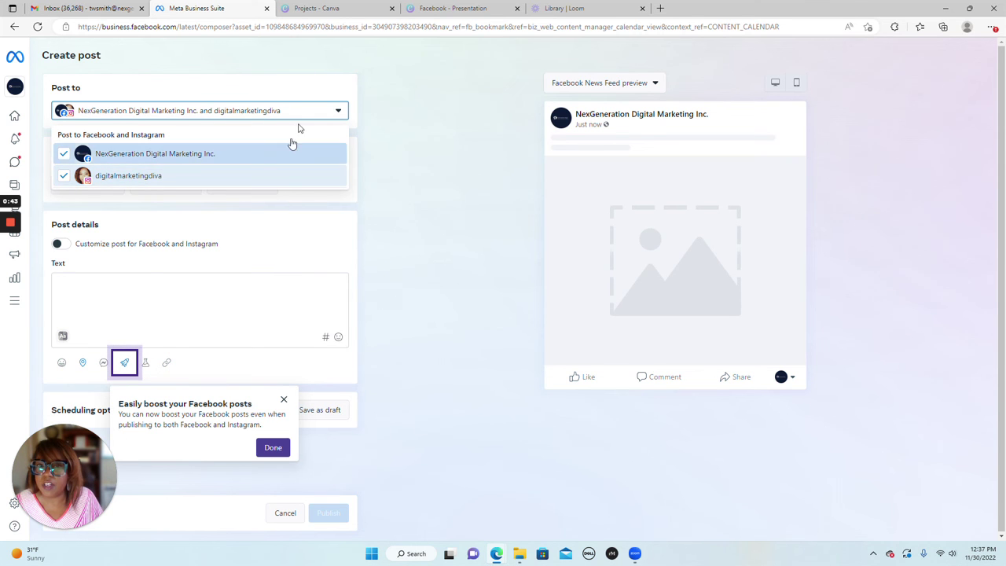
{"action": "left_click", "coordinate": [309, 91]}
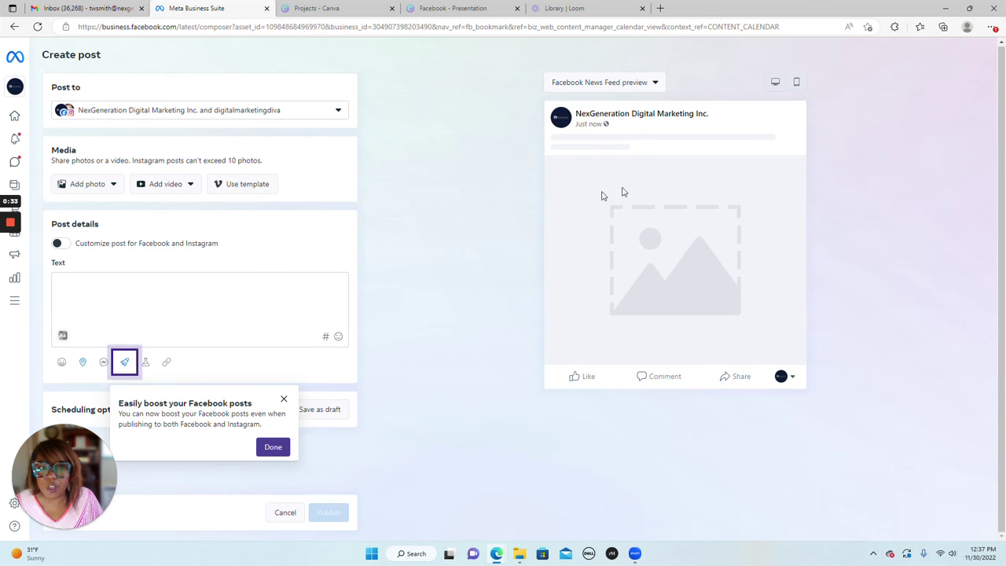
Check the file manager for photos and videos to add to the post, and dismiss the tip about boosting Facebook posts
{"action": "left_click", "coordinate": [96, 188]}
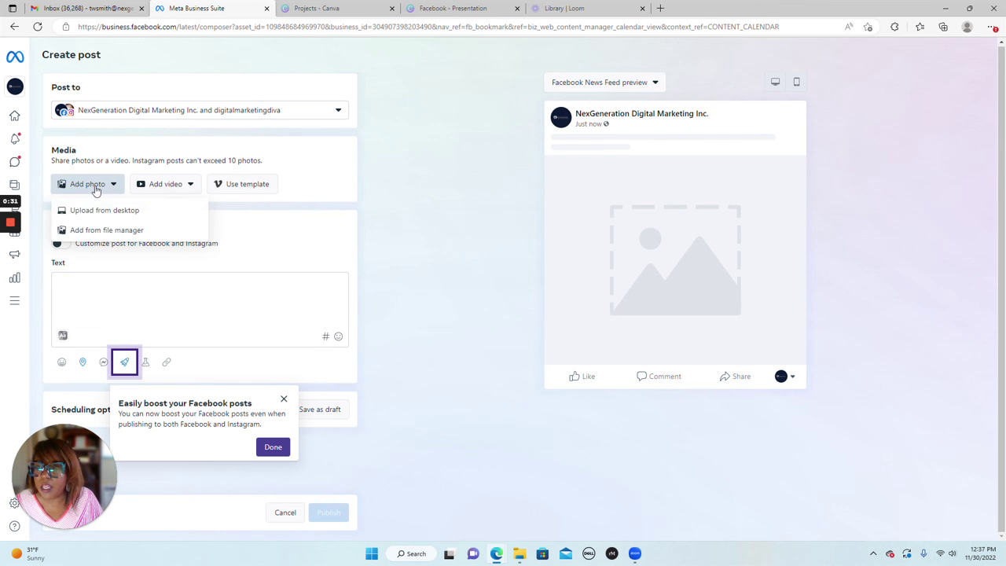
{"action": "left_click", "coordinate": [105, 230]}
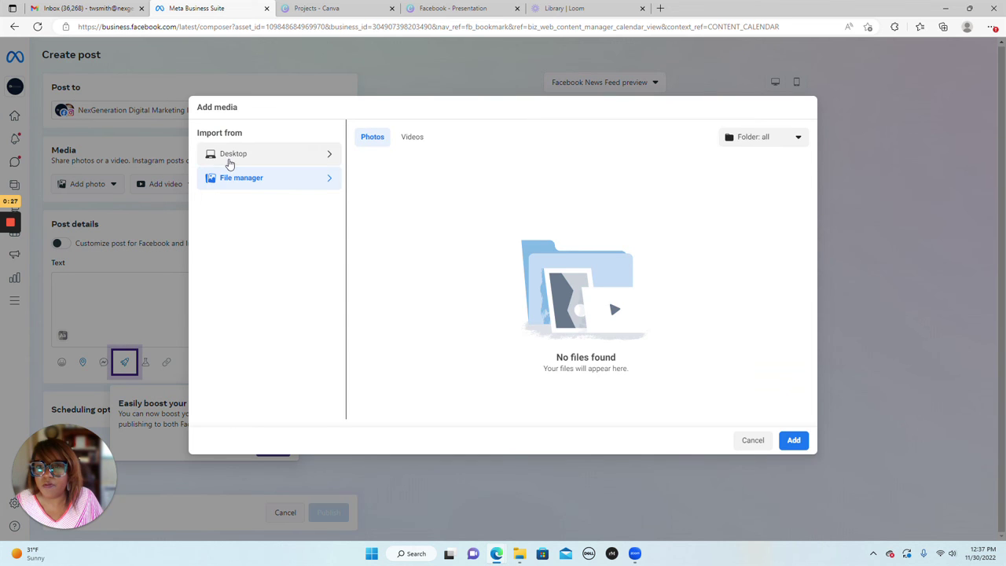
{"action": "left_click", "coordinate": [229, 161]}
{"action": "left_click", "coordinate": [237, 175]}
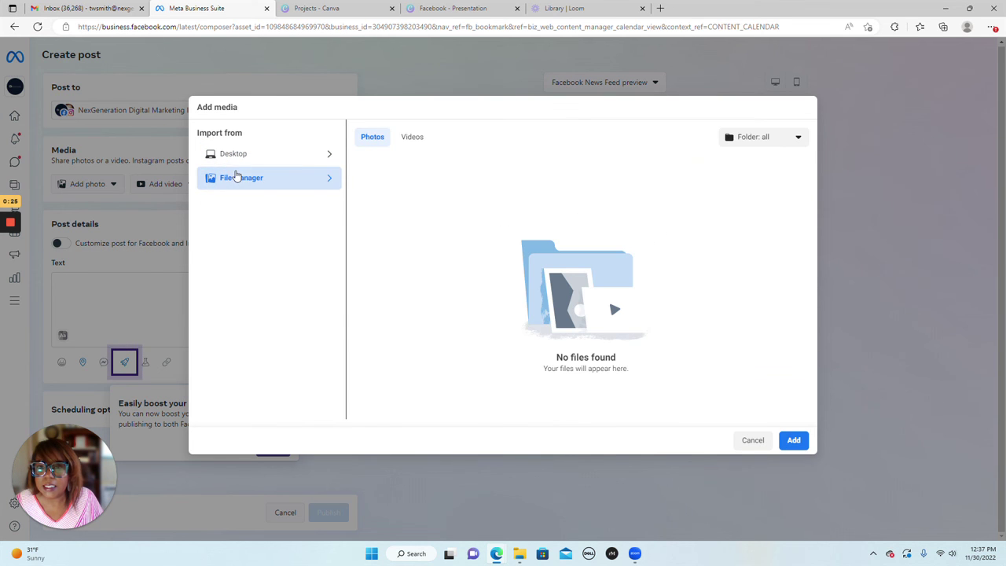
{"action": "left_click", "coordinate": [410, 140]}
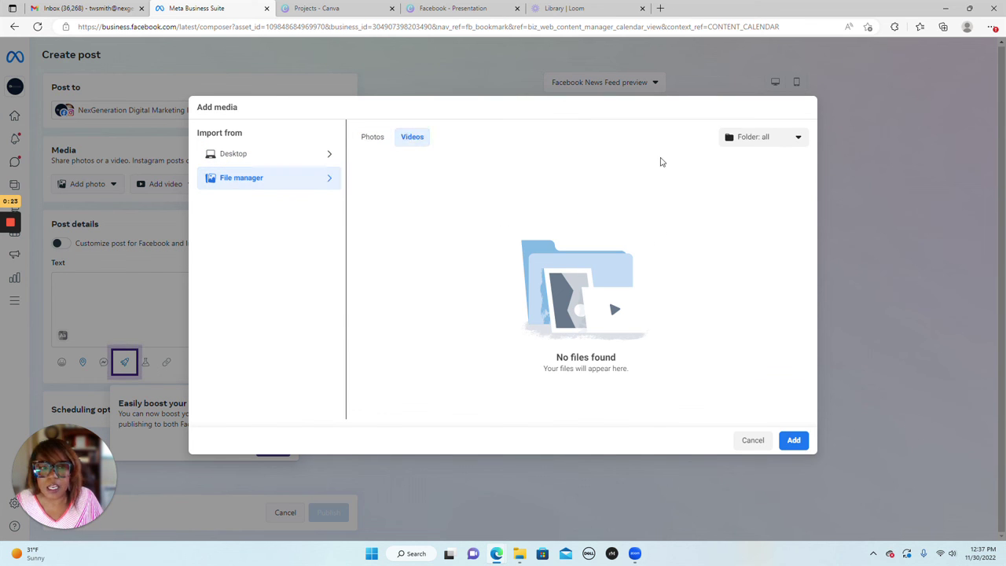
{"action": "left_click", "coordinate": [755, 441]}
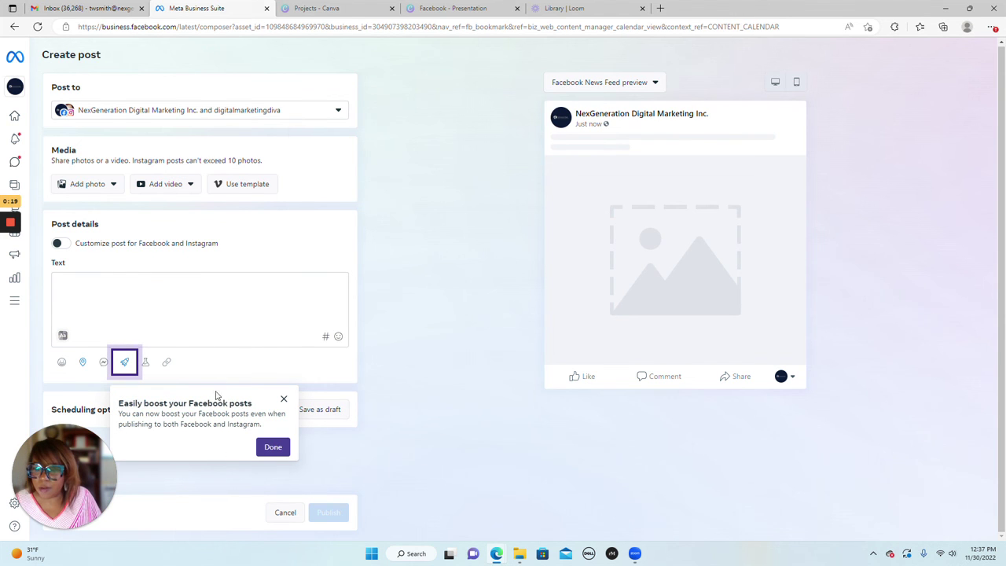
{"action": "left_click", "coordinate": [272, 448]}
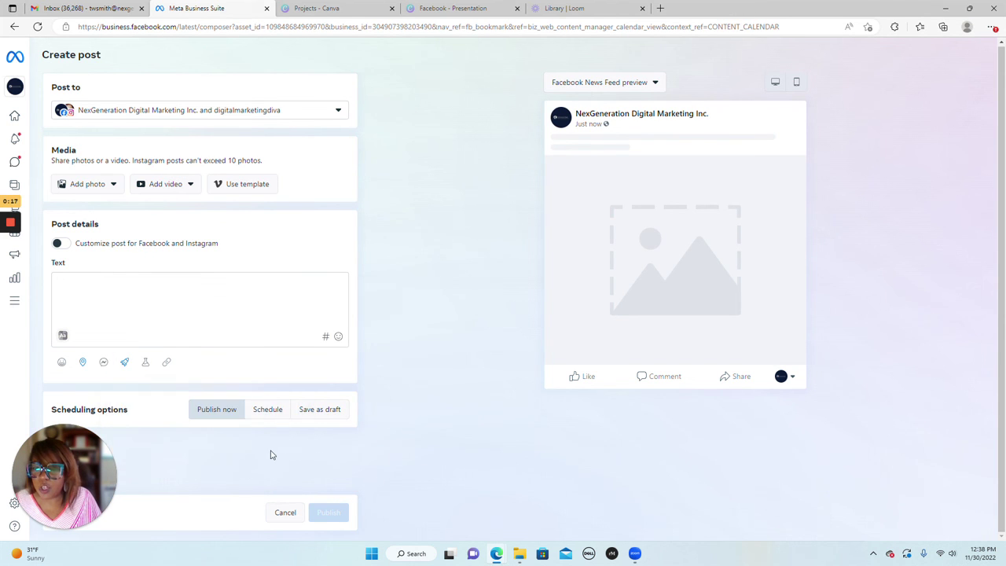